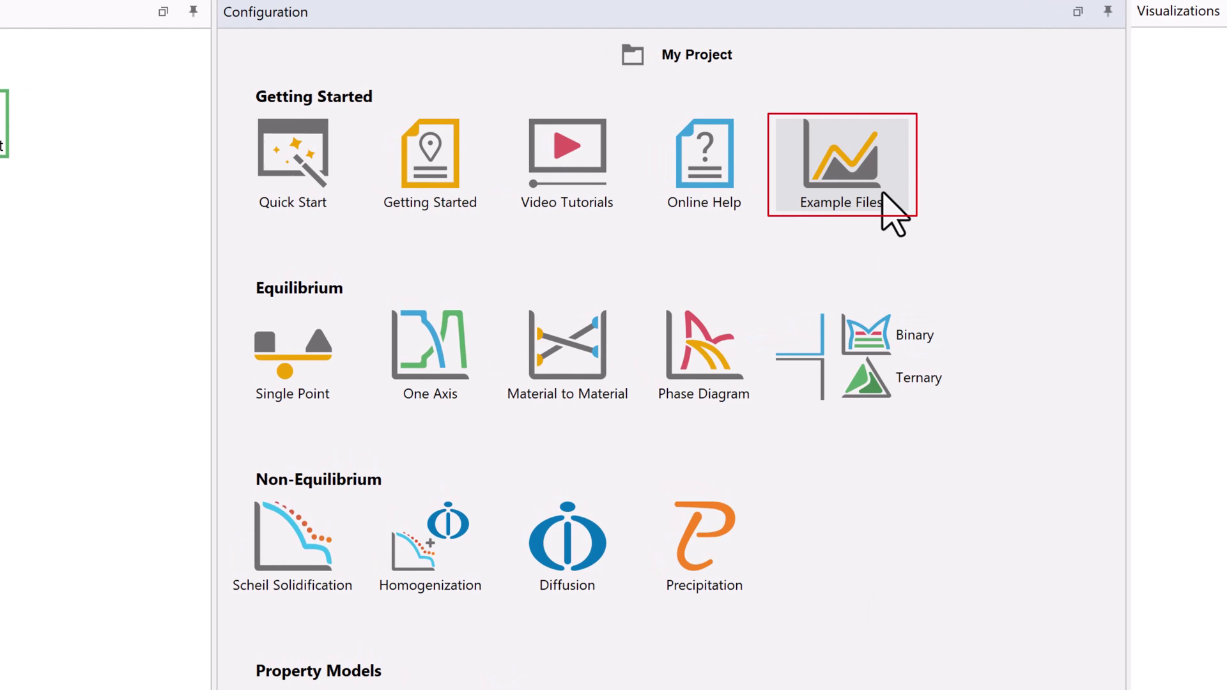
# Step: Locate the example T_09_Heat_Map_of_Carbide_Driving_Force.tcu in the Thermo-Calc examples folder
pyautogui.click(882, 193)
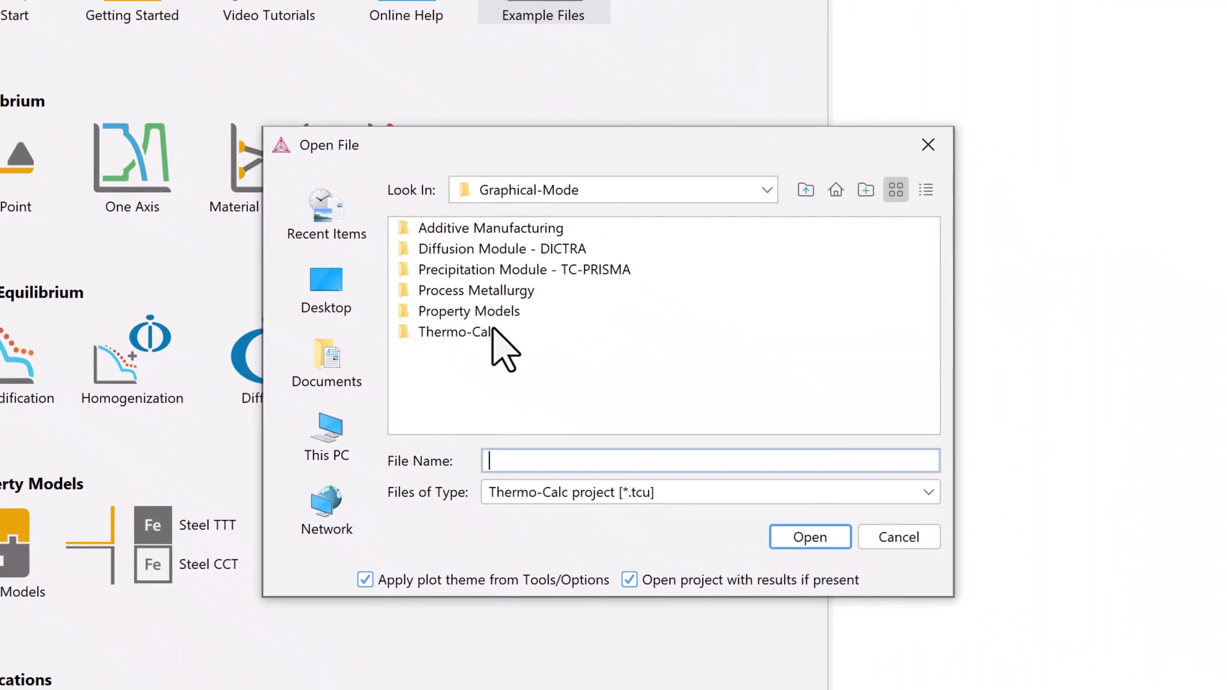
pyautogui.click(661, 436)
pyautogui.doubleClick(500, 348)
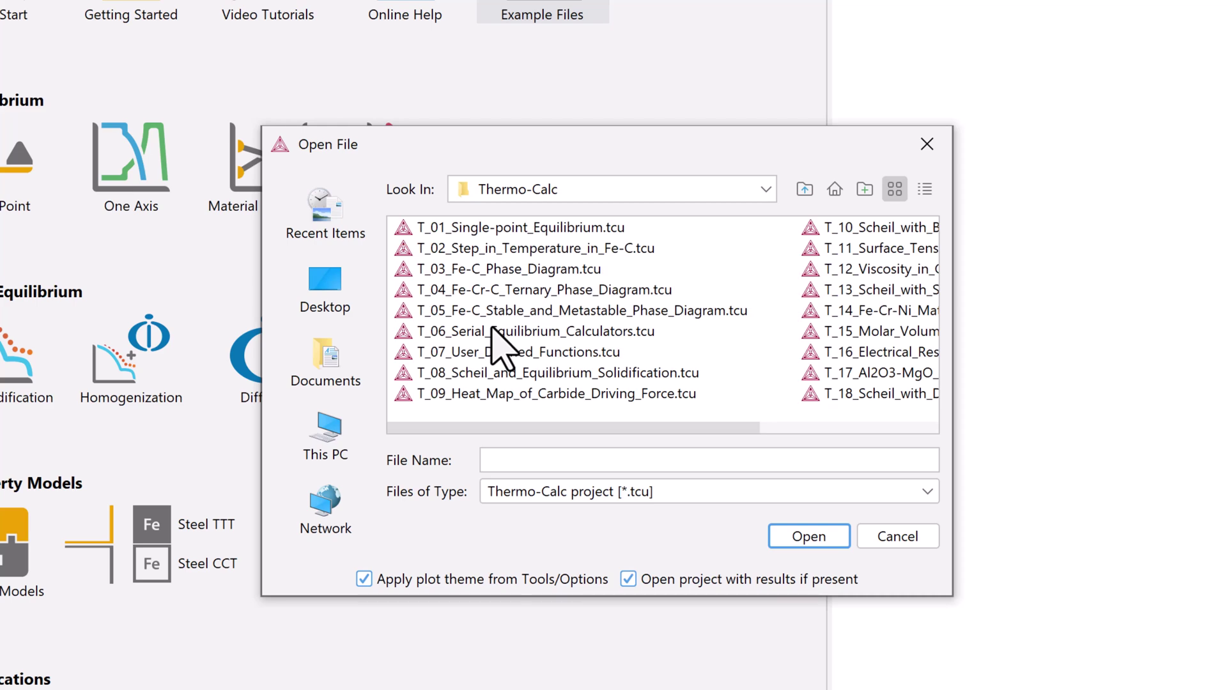
pyautogui.click(680, 394)
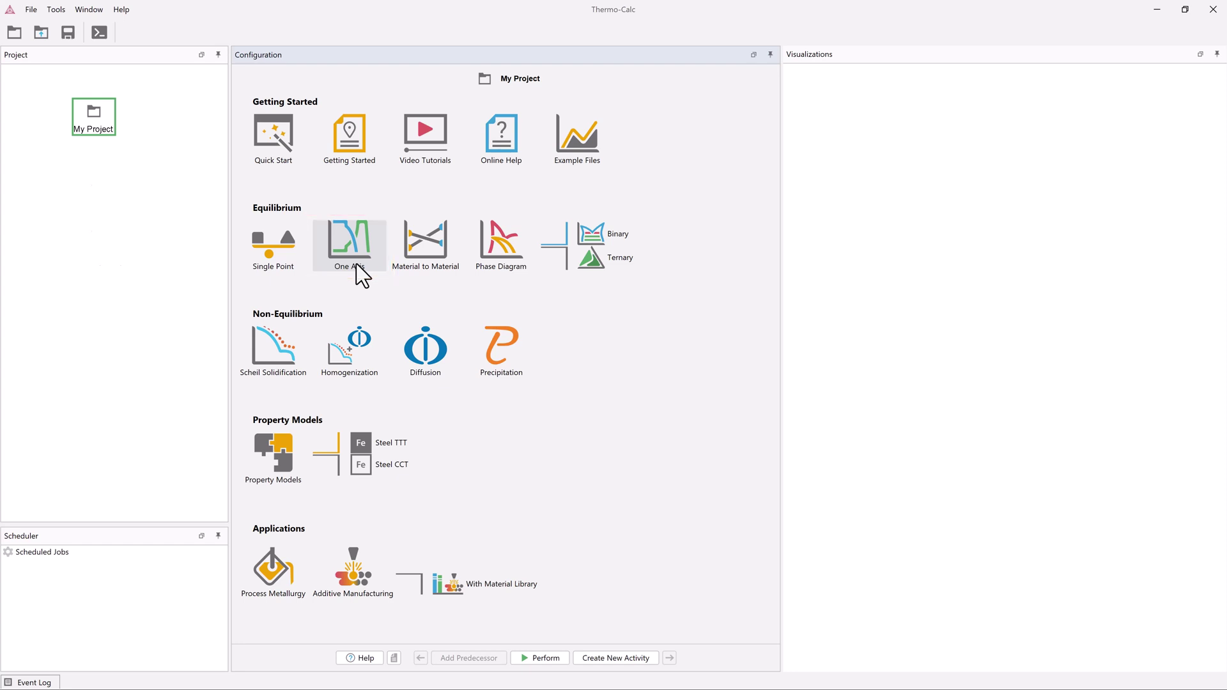
# Step: Create a One Axis calculation using FEDEMO: Iron Demo Database v5.0 with elements Fe, Cr and C
pyautogui.click(361, 275)
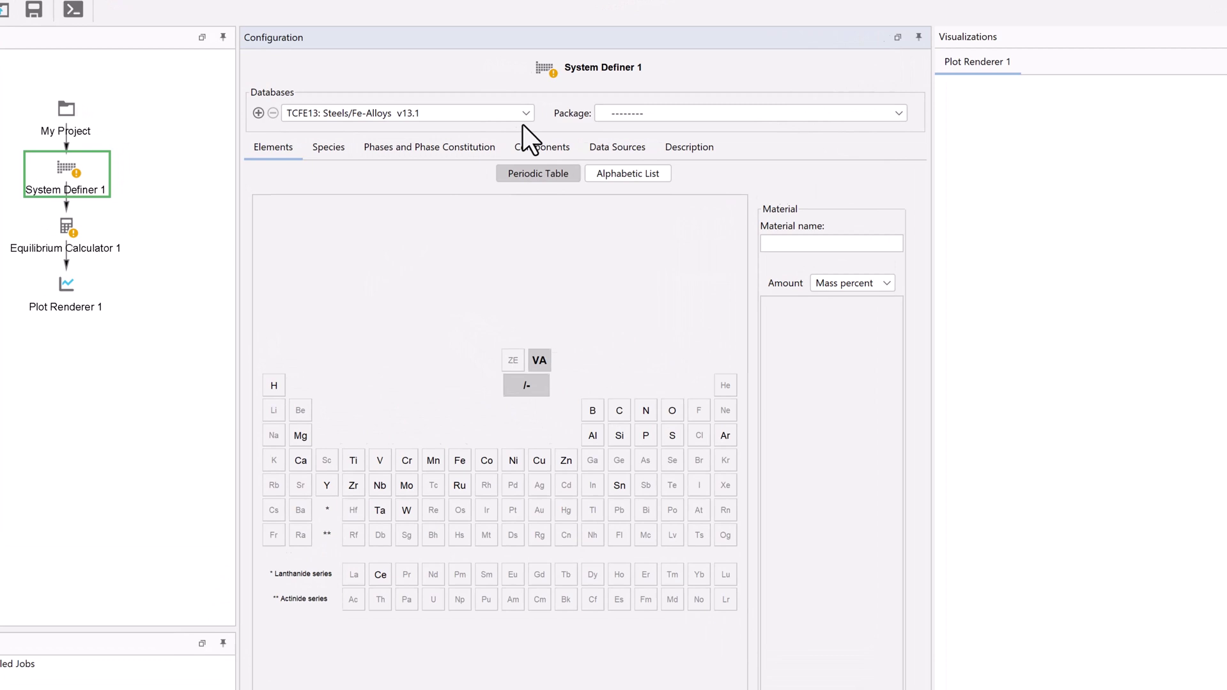
pyautogui.click(458, 115)
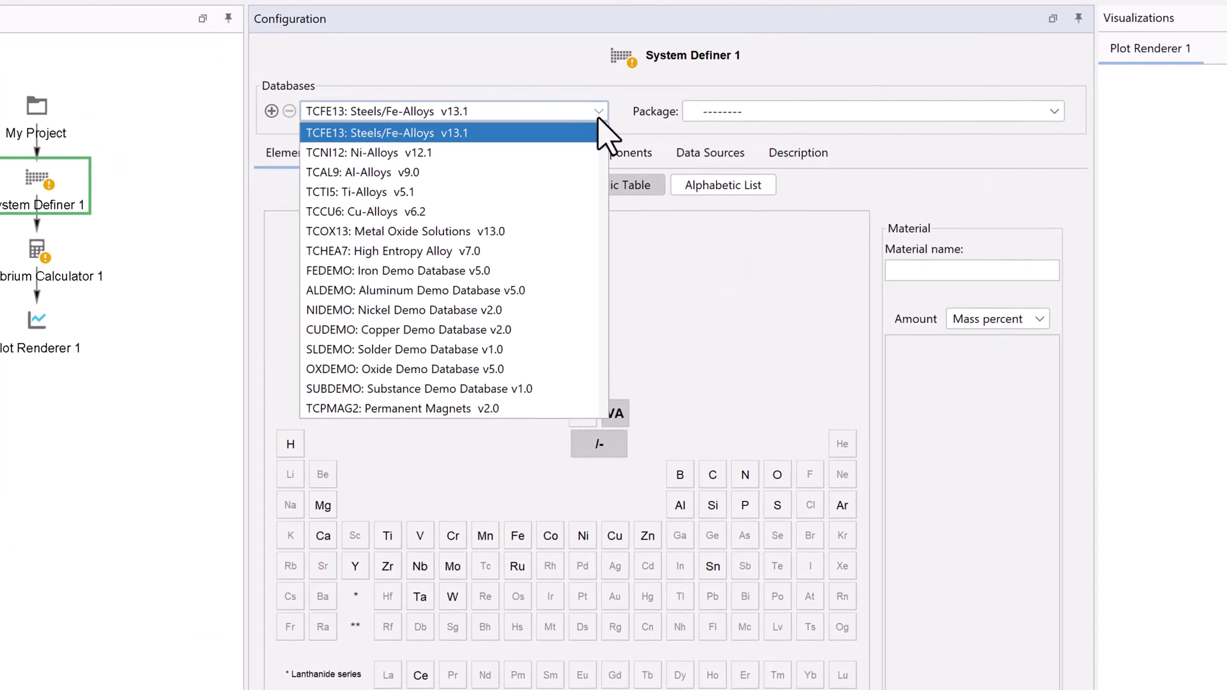
pyautogui.click(548, 270)
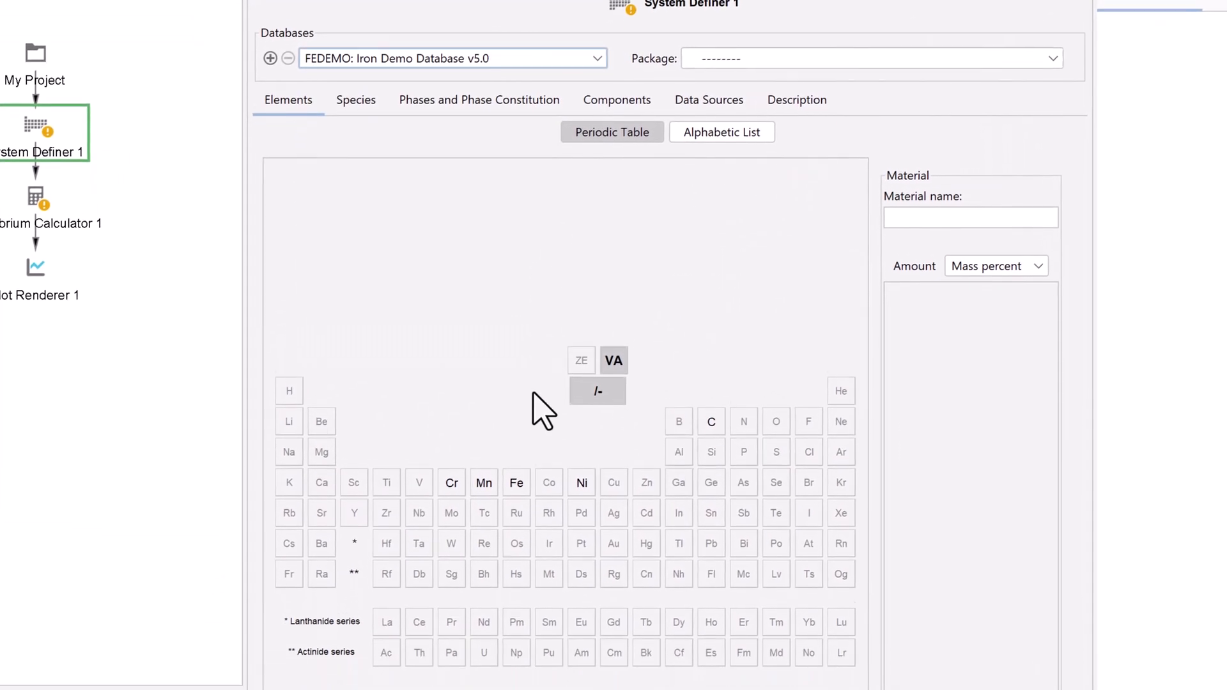
pyautogui.click(516, 482)
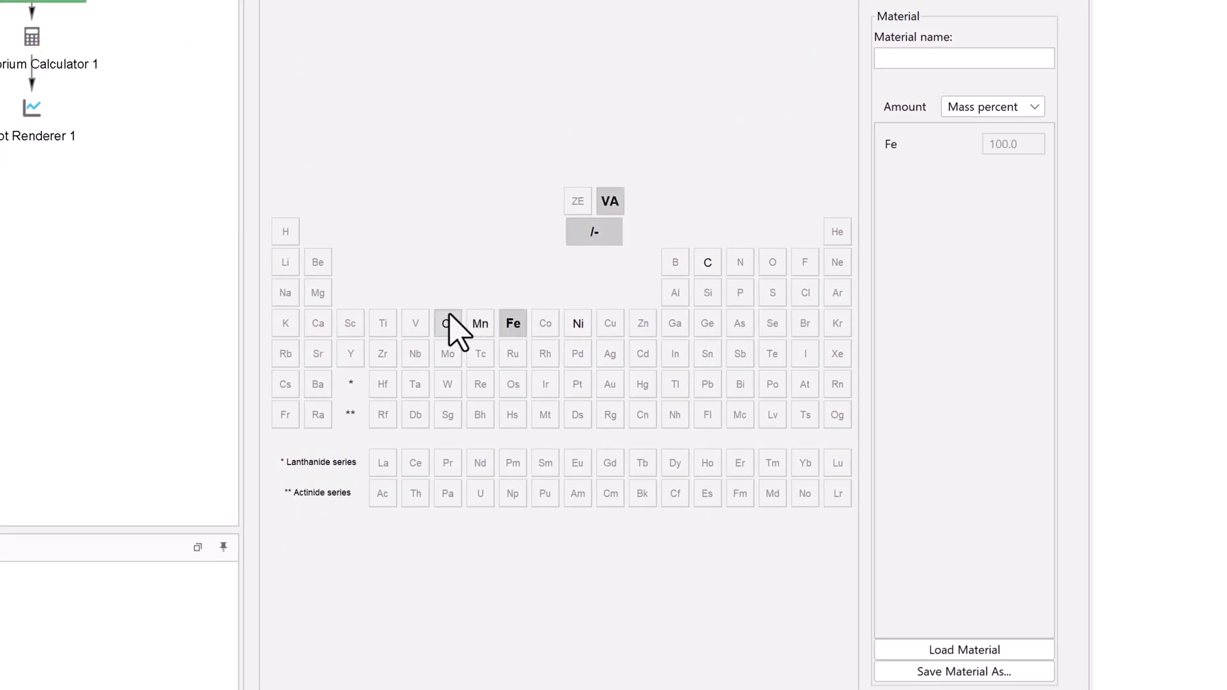
pyautogui.click(449, 316)
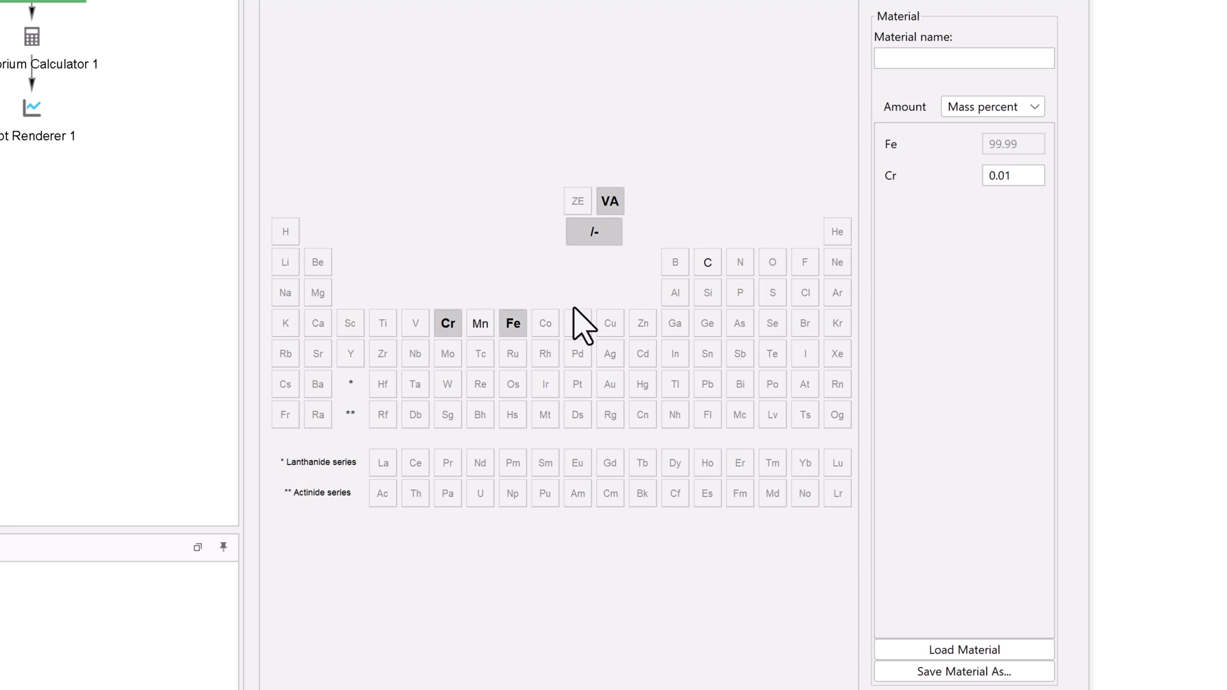
pyautogui.click(706, 261)
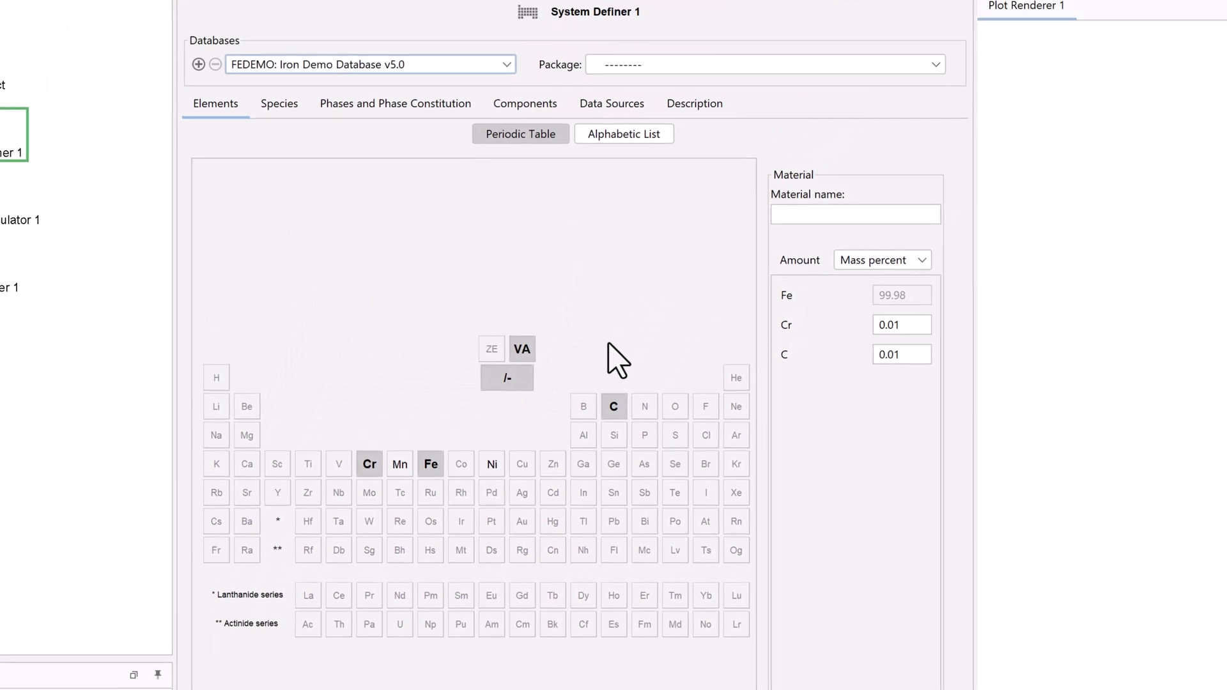
# Step: Deselect all phases, keep only FCC_A1 and M7C3, and set M7C3 status to Dormant
pyautogui.click(401, 106)
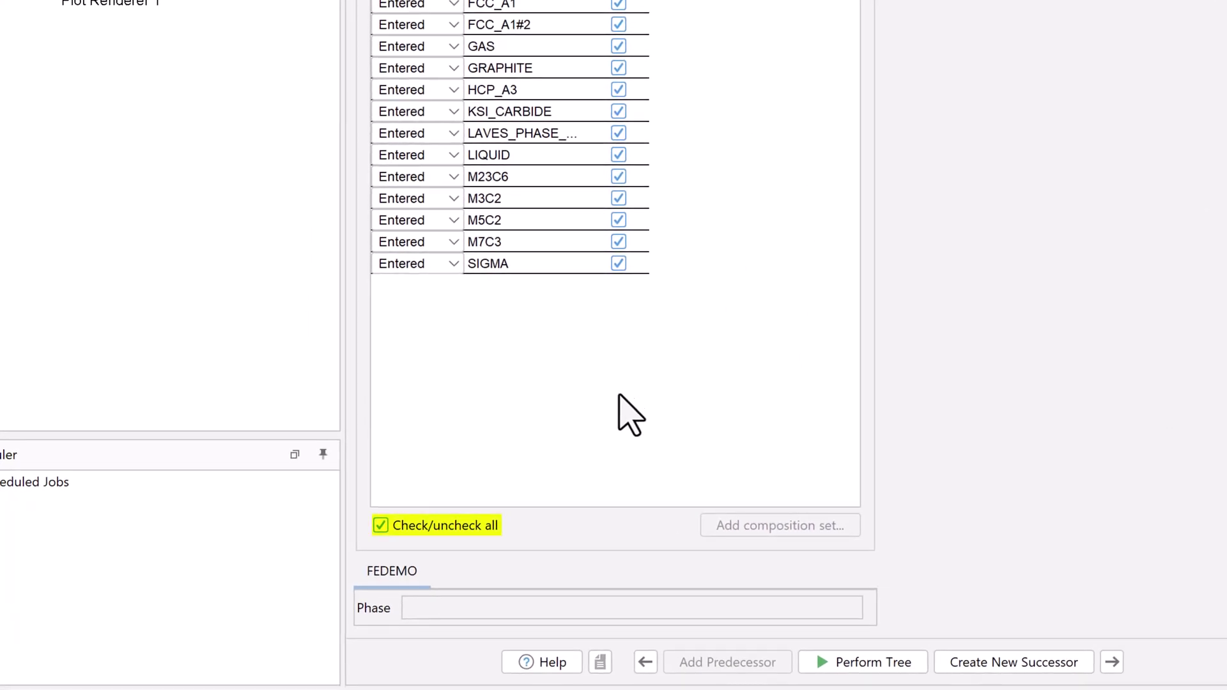
pyautogui.click(380, 525)
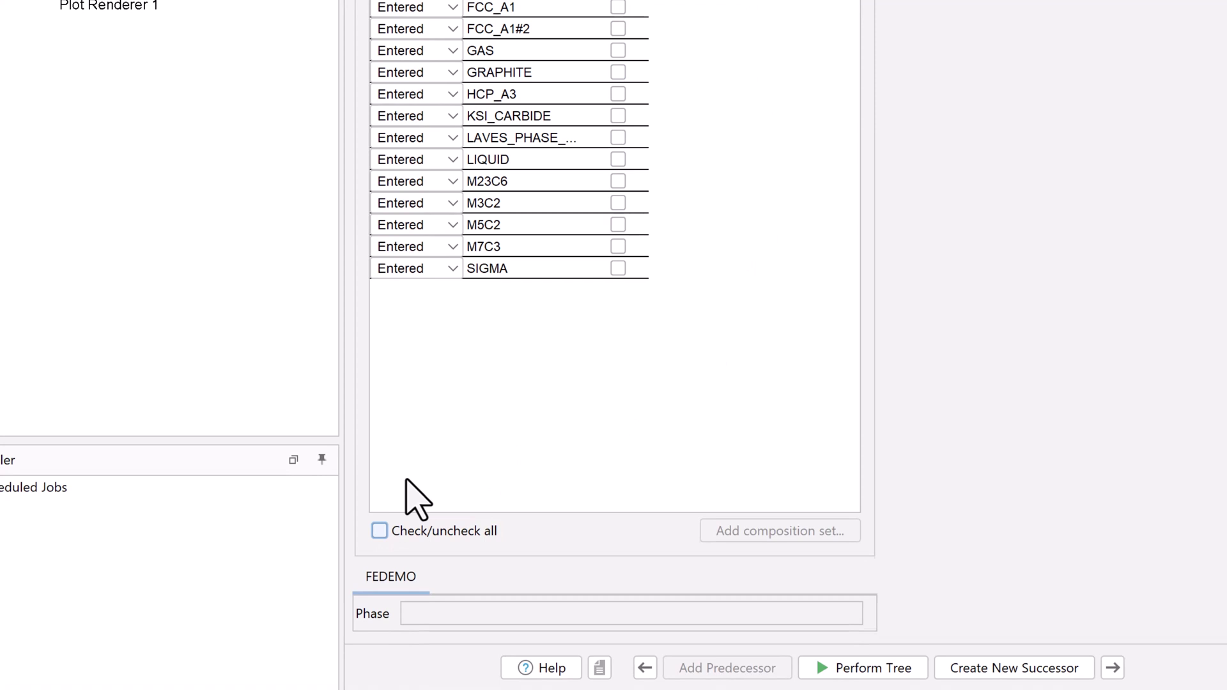
pyautogui.click(618, 8)
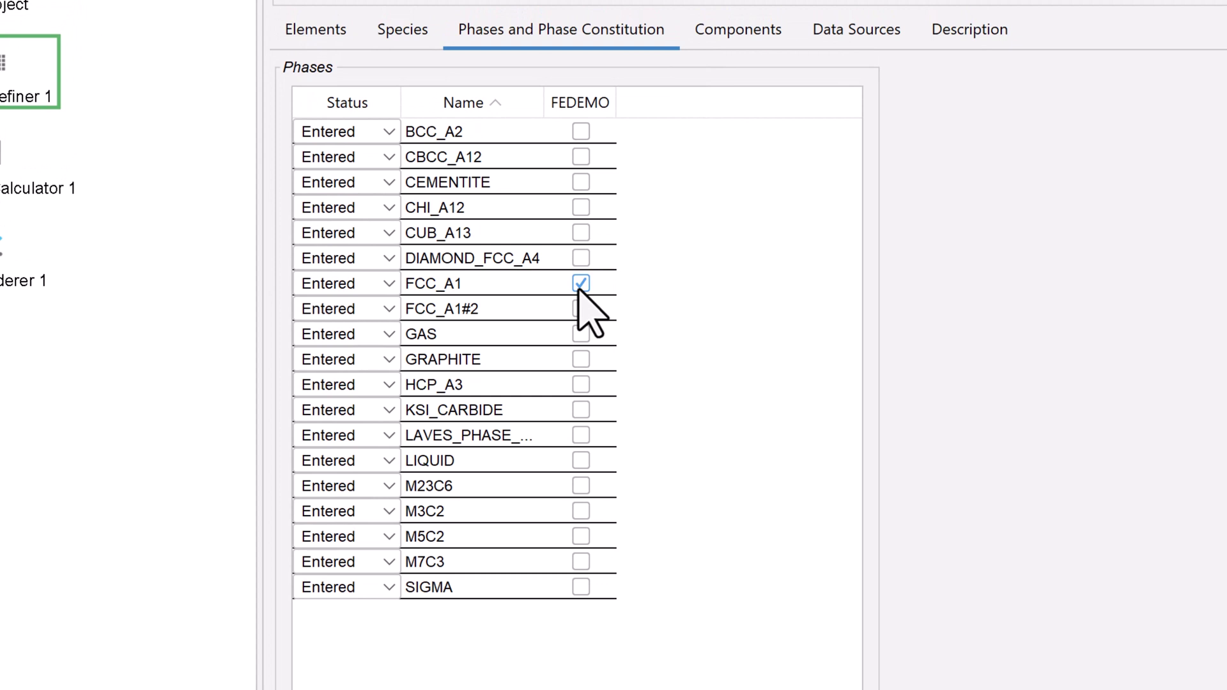
pyautogui.click(580, 562)
pyautogui.click(383, 562)
pyautogui.click(386, 615)
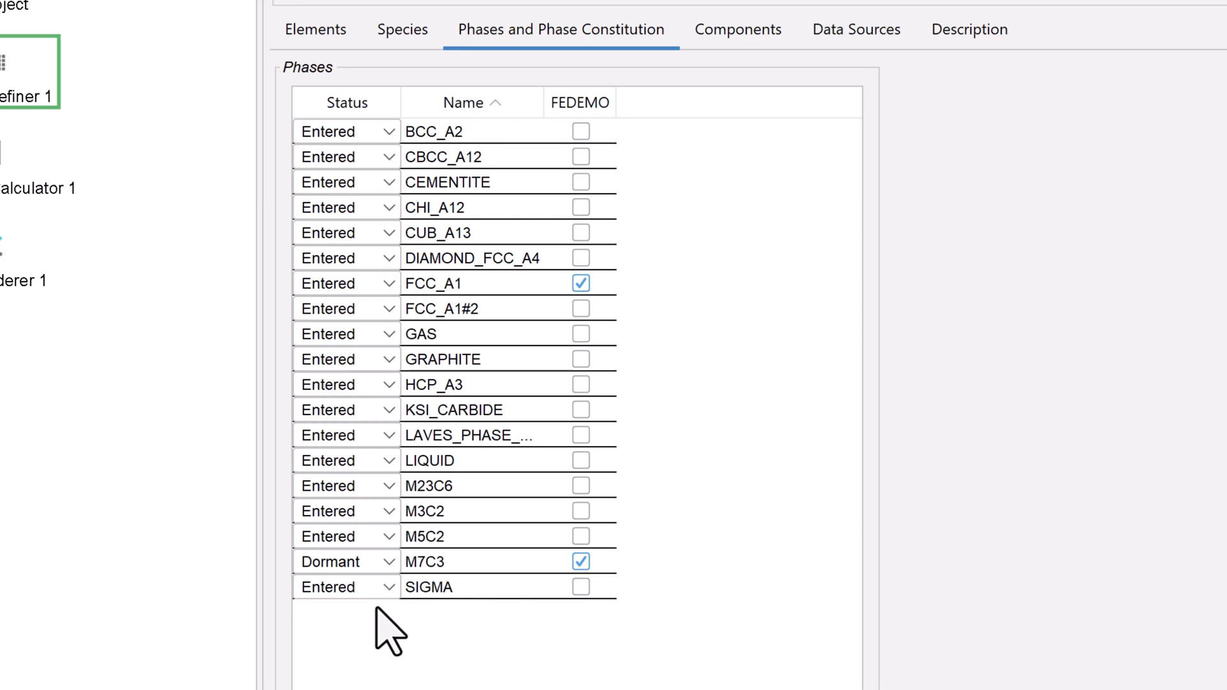
# Step: Switch the equilibrium calculator's temperature unit to Celsius and change it to a Grid calculation
pyautogui.click(71, 300)
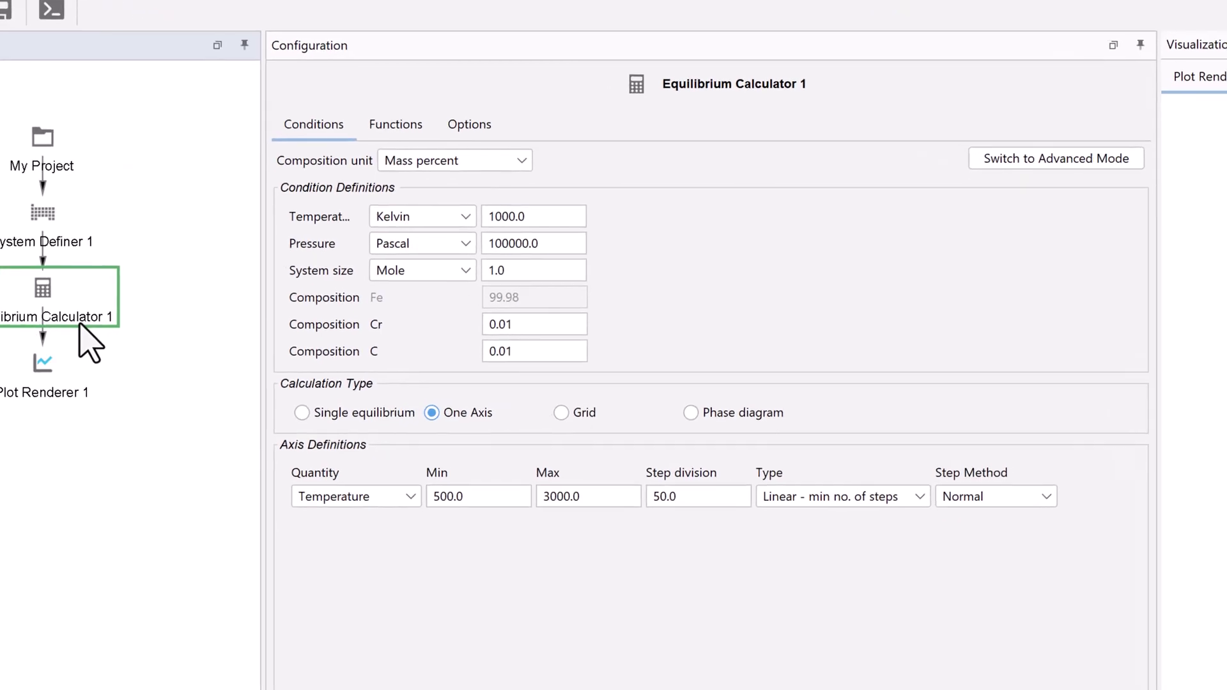
pyautogui.click(456, 218)
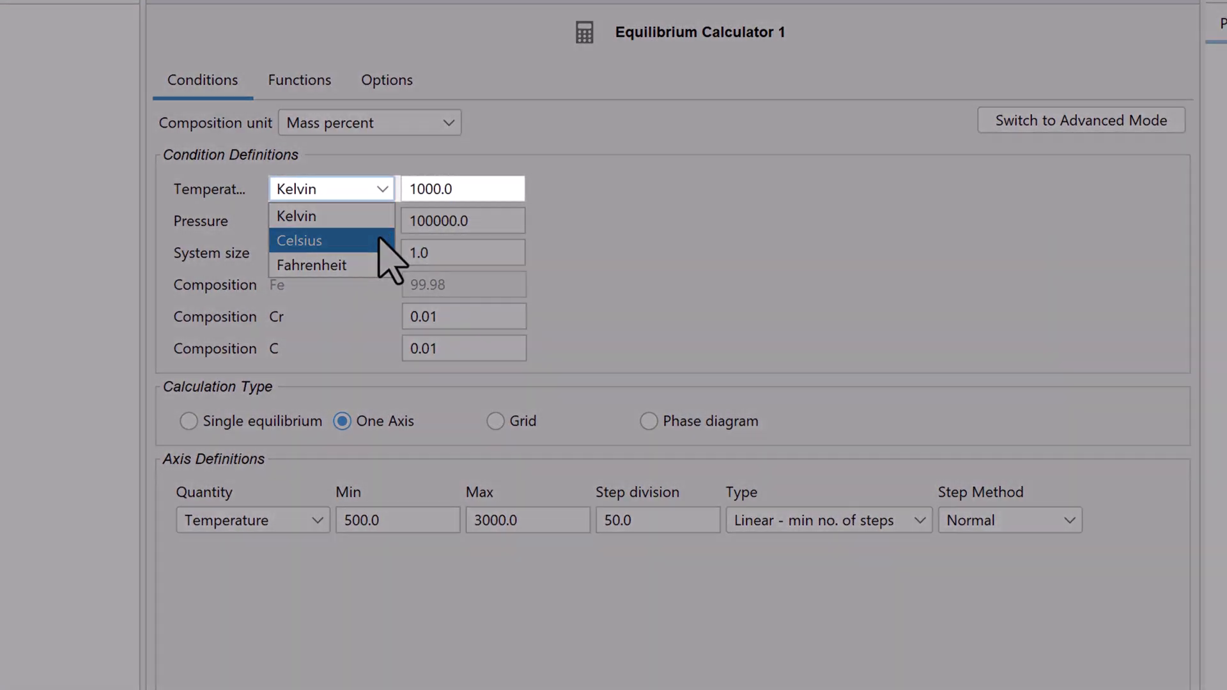
pyautogui.click(358, 241)
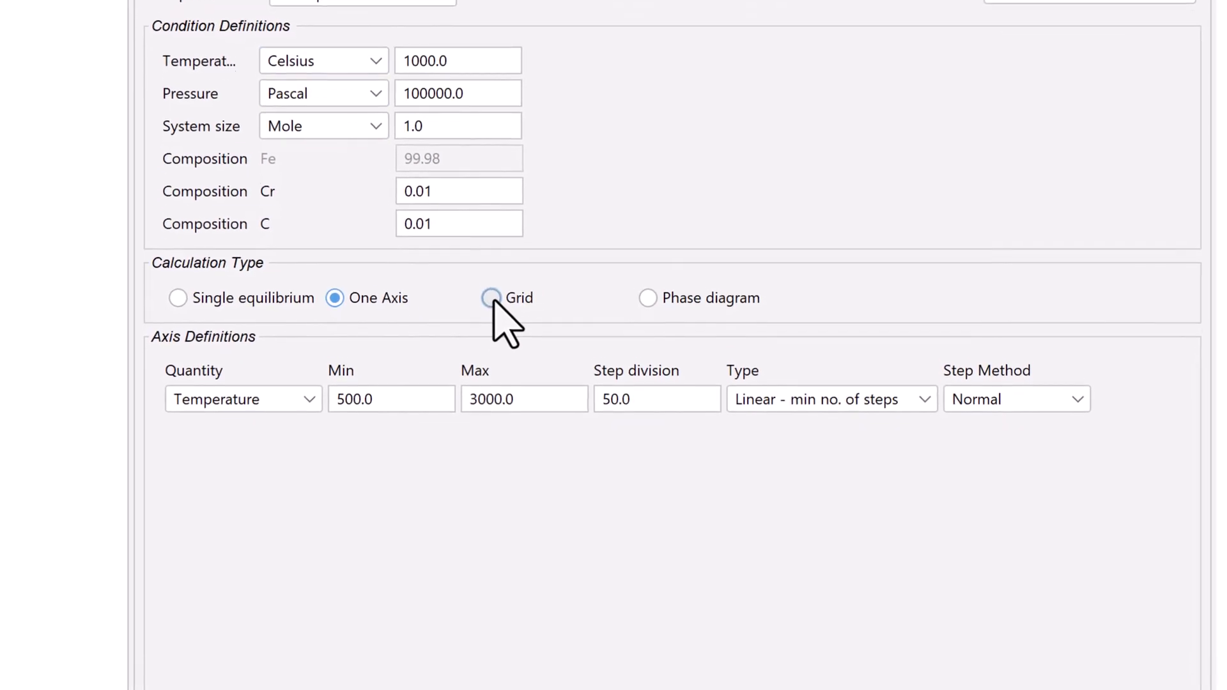
pyautogui.click(491, 298)
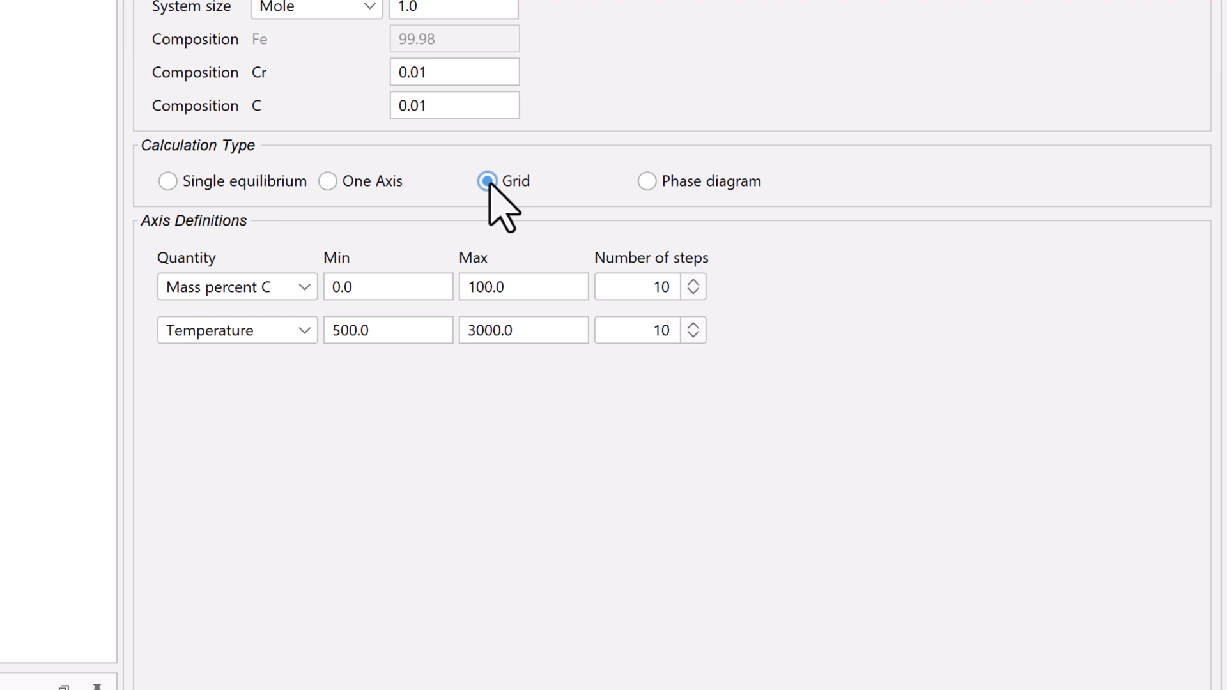
# Step: Set Mass percent C maximum to 1 and the second axis to Mass percent Cr, maximum 20
pyautogui.doubleClick(545, 286)
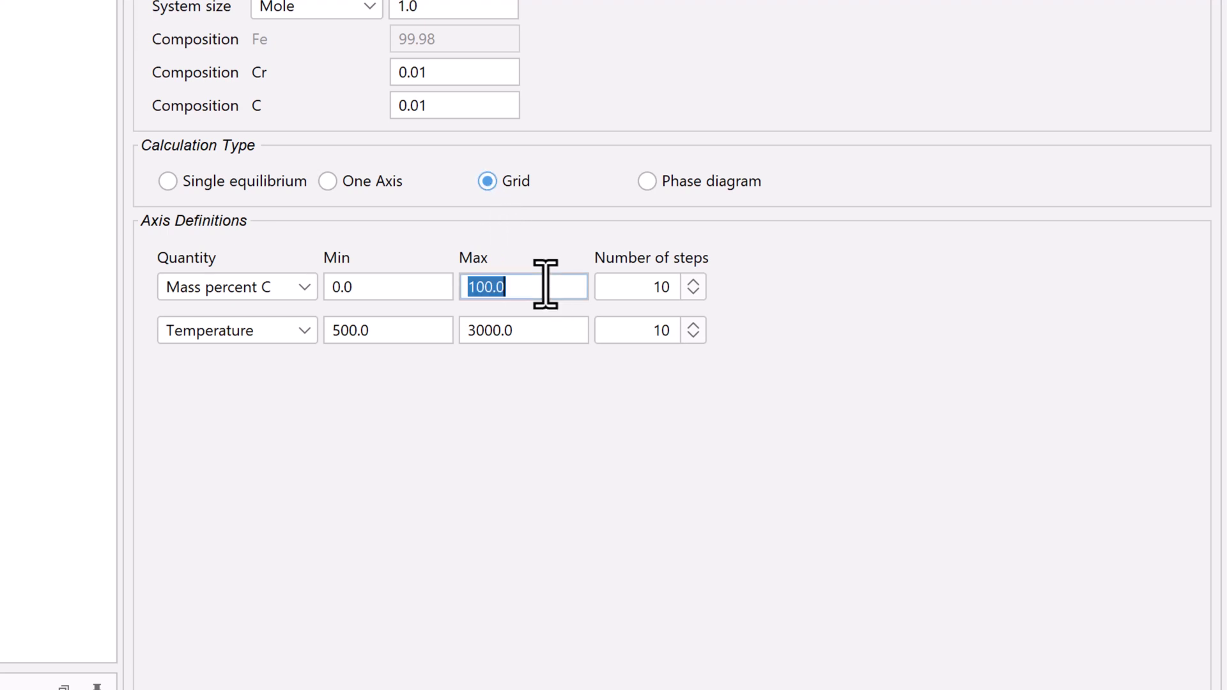
pyautogui.write('1')
pyautogui.click(304, 332)
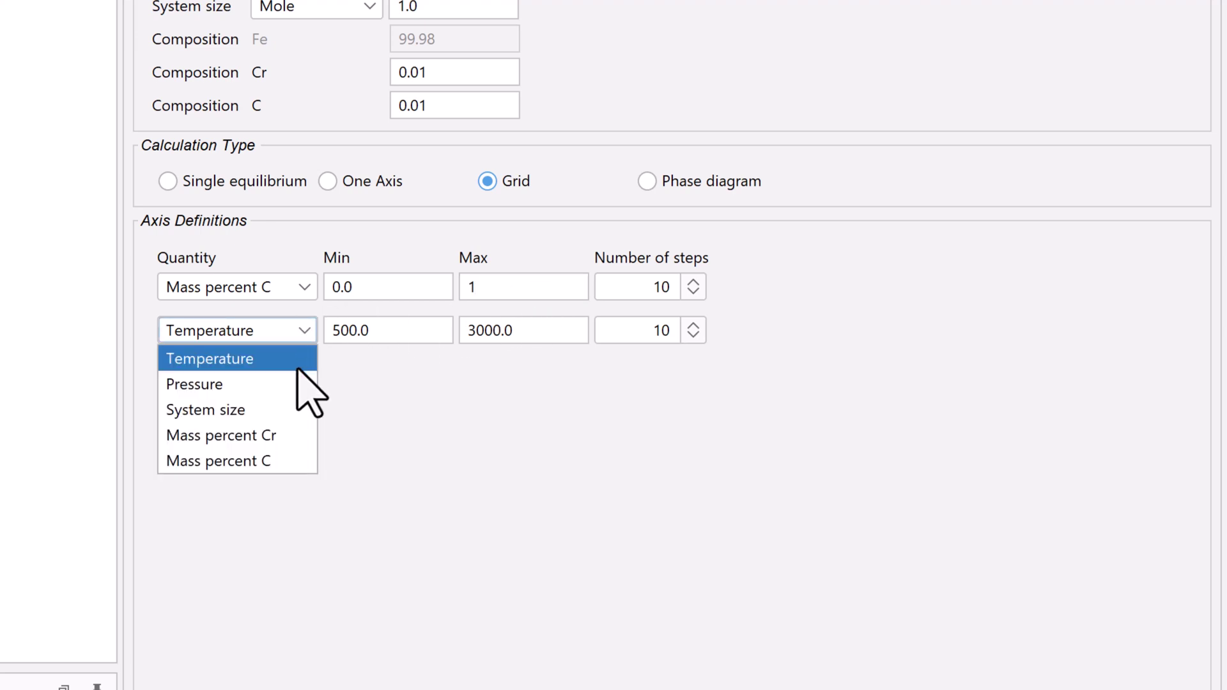
pyautogui.click(286, 437)
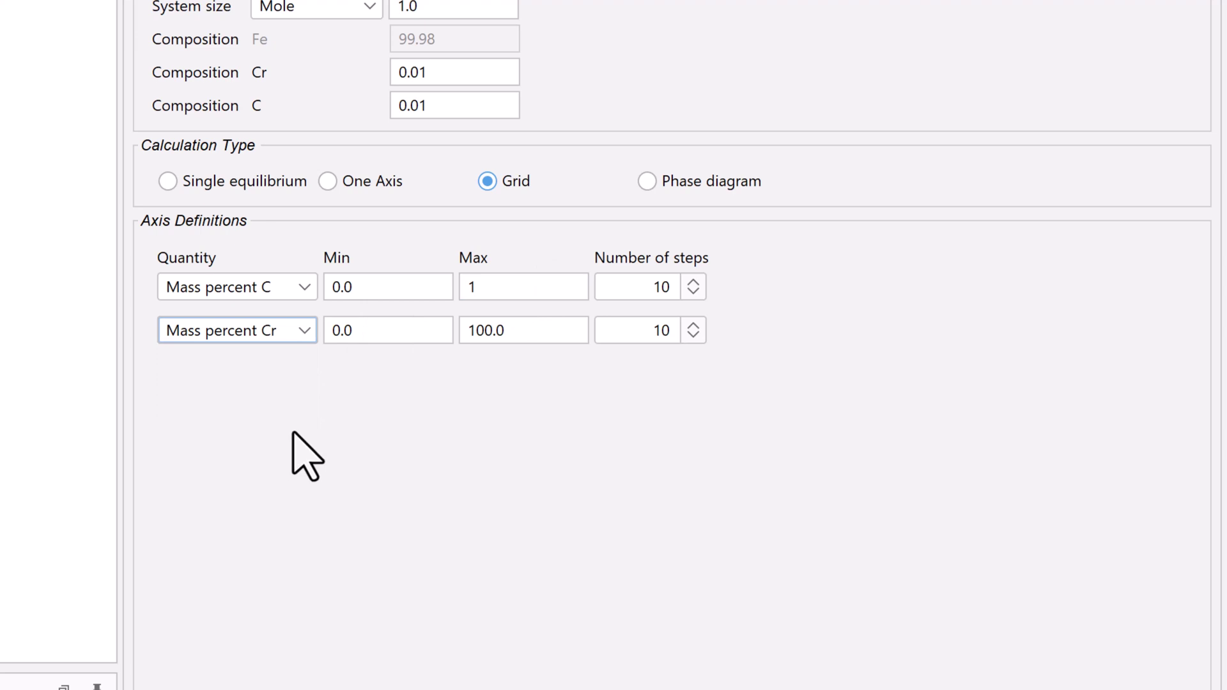
pyautogui.doubleClick(534, 329)
pyautogui.write('20')
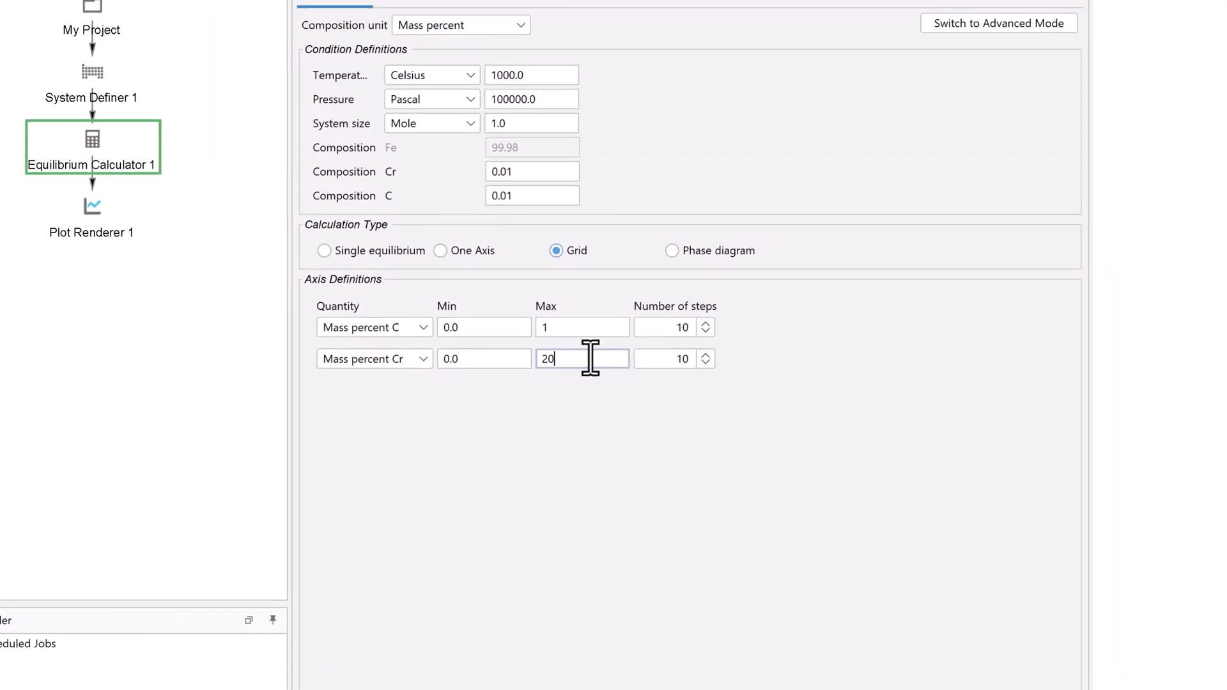
# Step: In Plot Renderer 1, set the Z-axis variable to Normalized driving force of M7C3
pyautogui.click(104, 229)
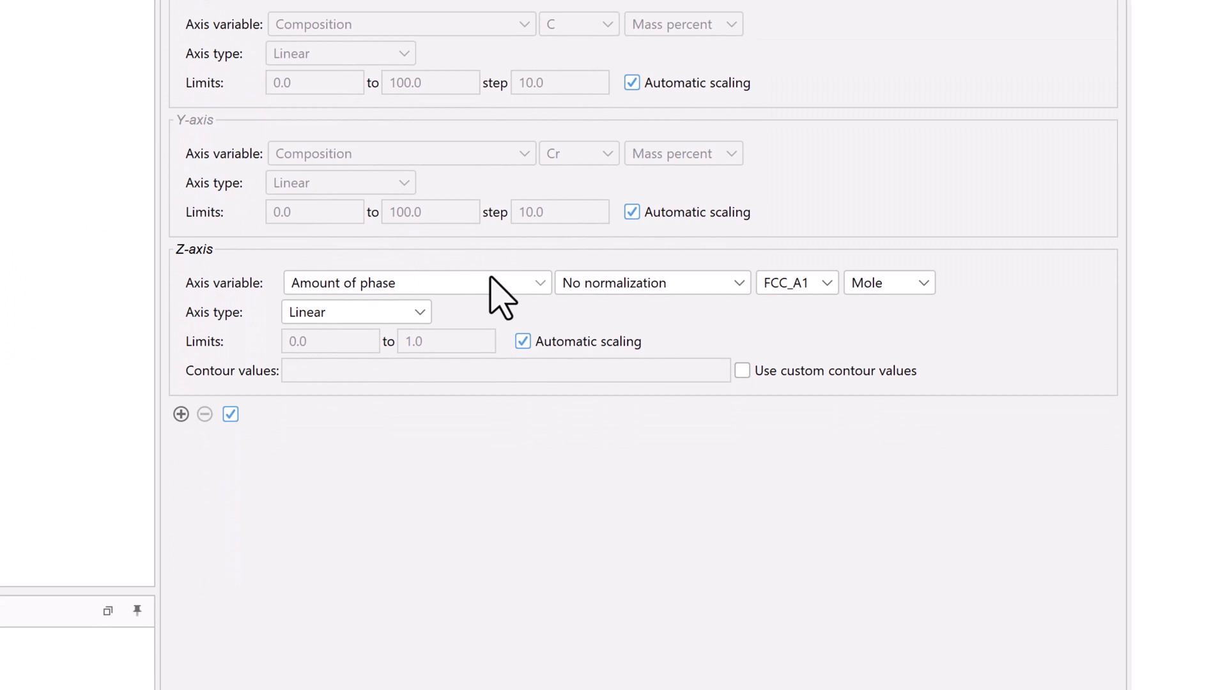
pyautogui.click(501, 293)
pyautogui.moveTo(548, 351); pyautogui.dragTo(557, 515)
pyautogui.click(473, 396)
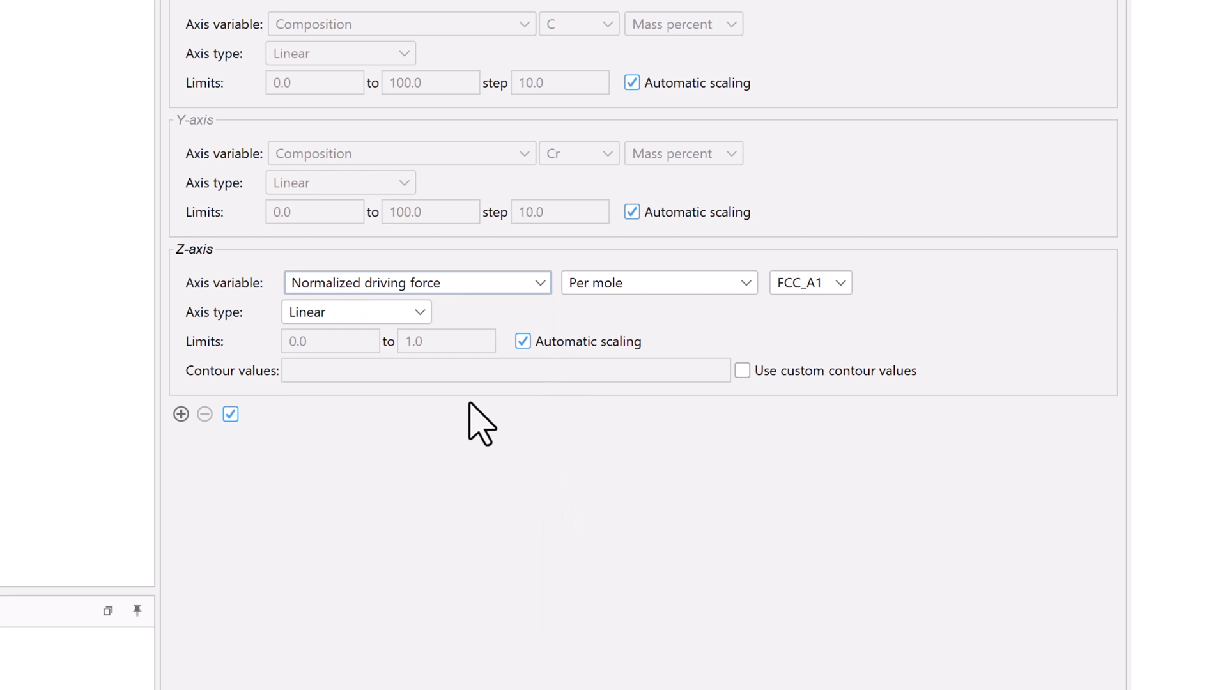
pyautogui.click(840, 285)
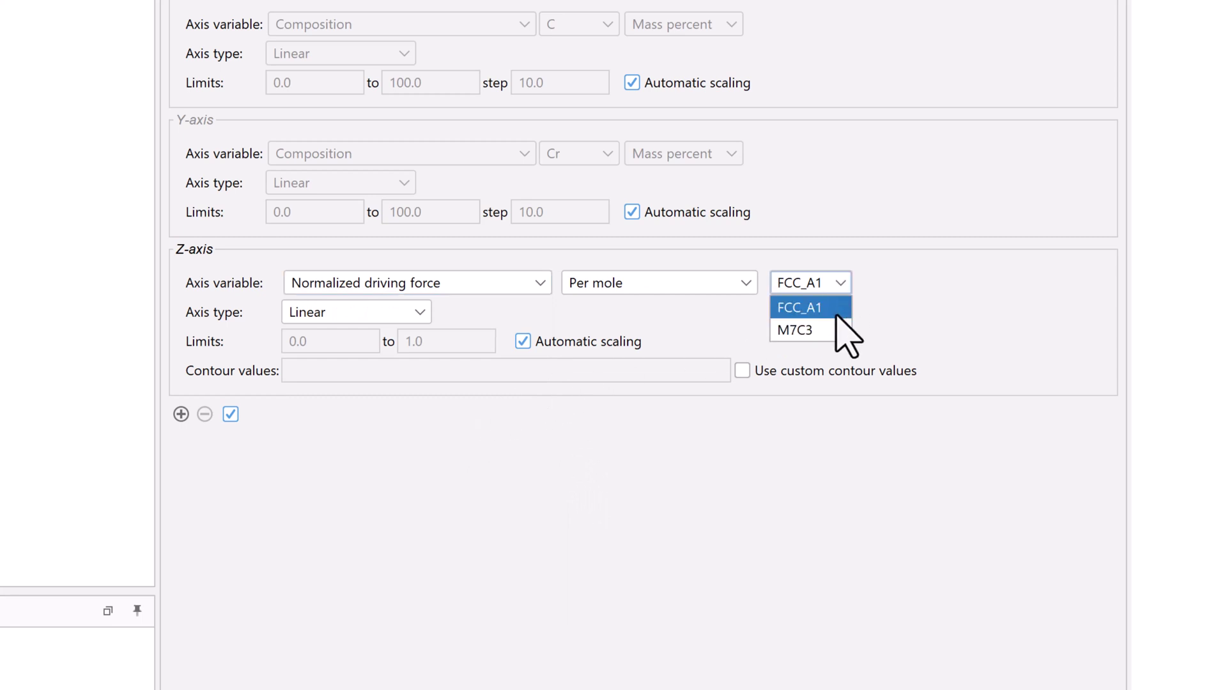
pyautogui.click(834, 329)
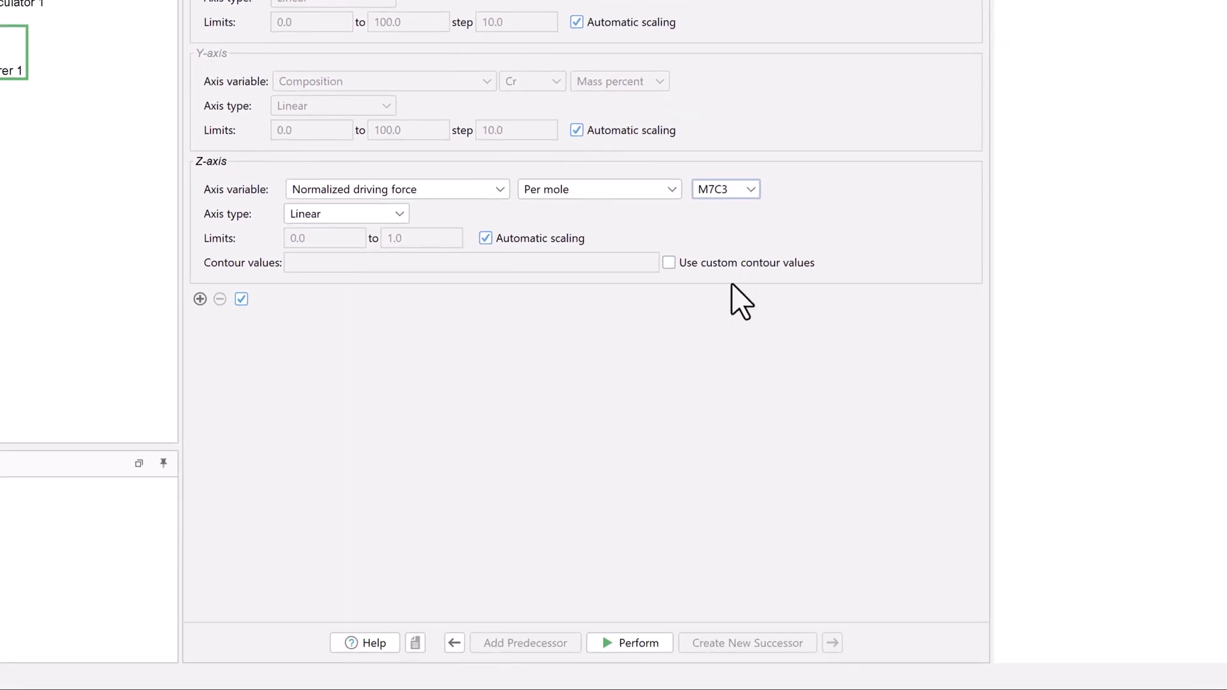
# Step: Run the grid calculation to draw the M7C3 driving force heat map over C and Cr
pyautogui.click(644, 649)
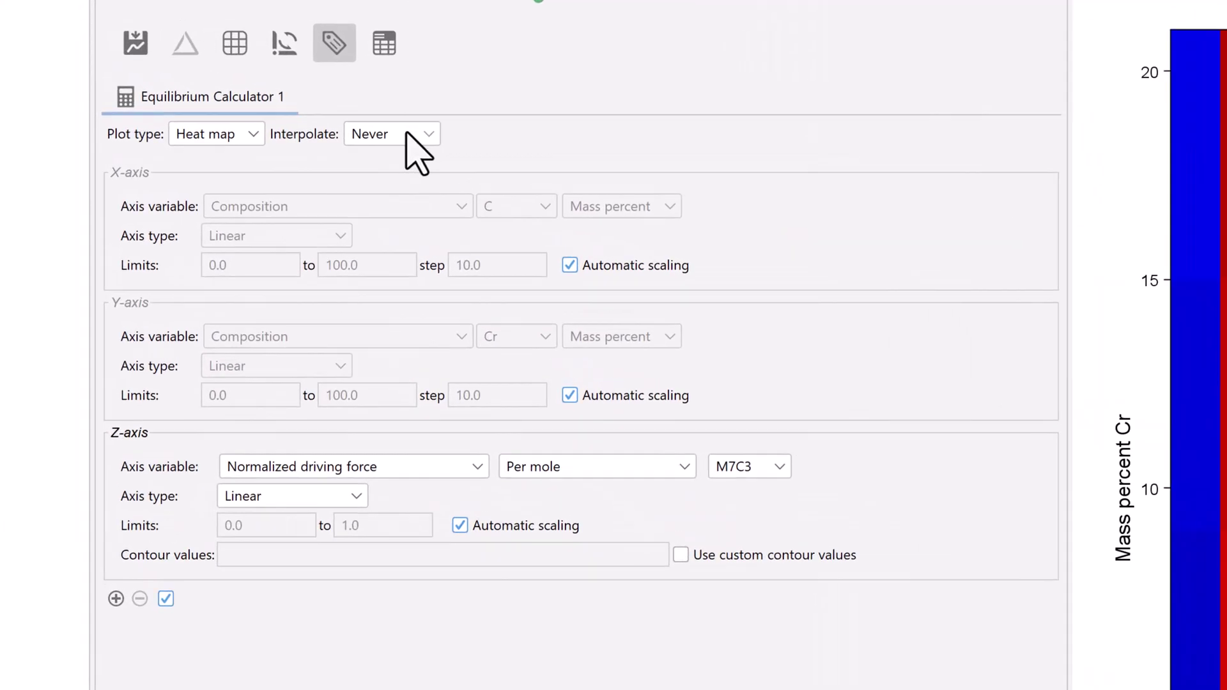
# Step: Set interpolation to 100 x 100 and redraw the heat map
pyautogui.click(409, 135)
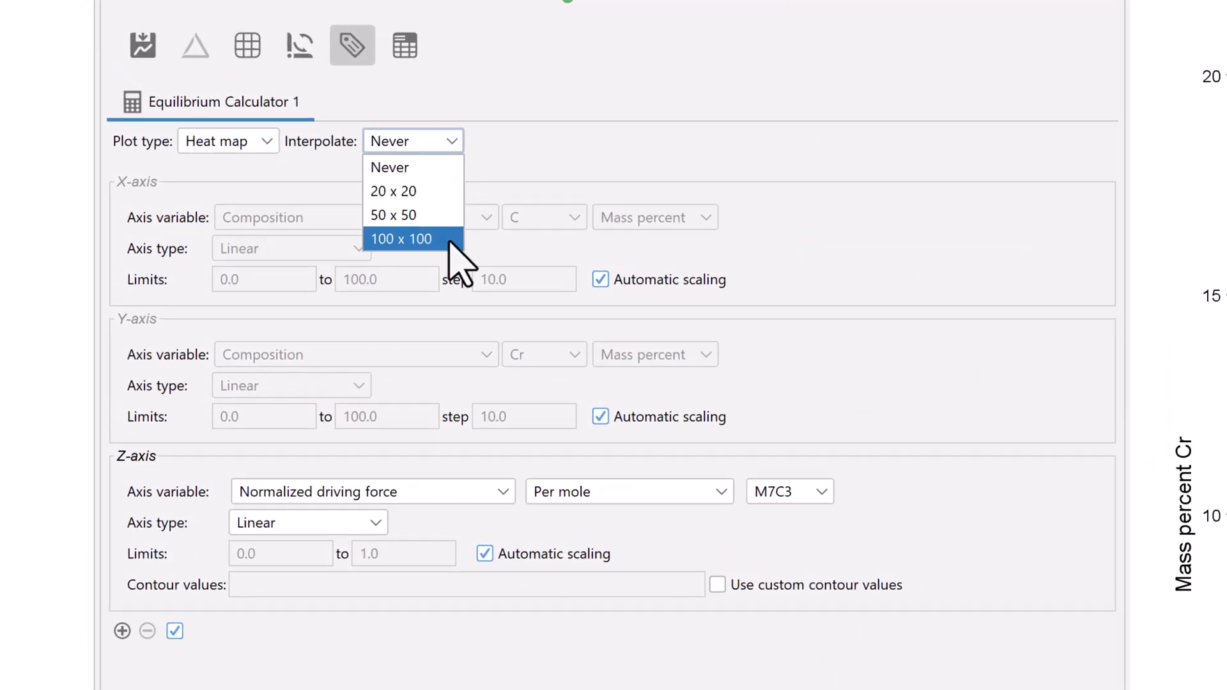
pyautogui.click(422, 239)
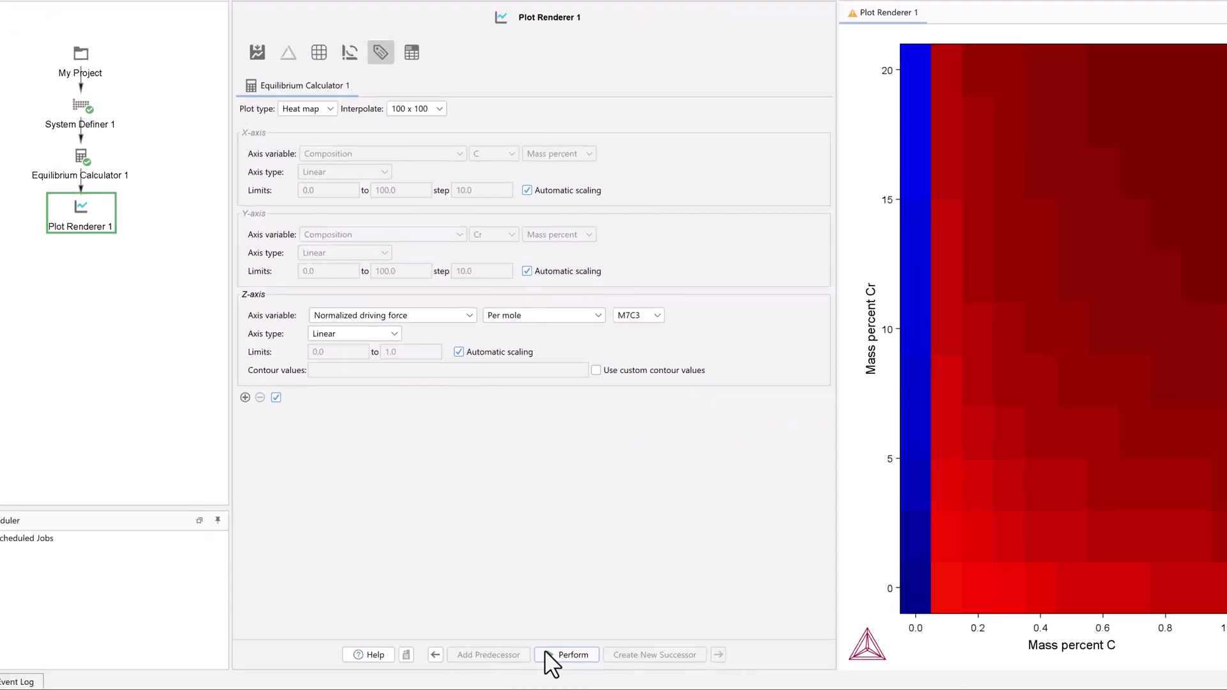
pyautogui.click(546, 653)
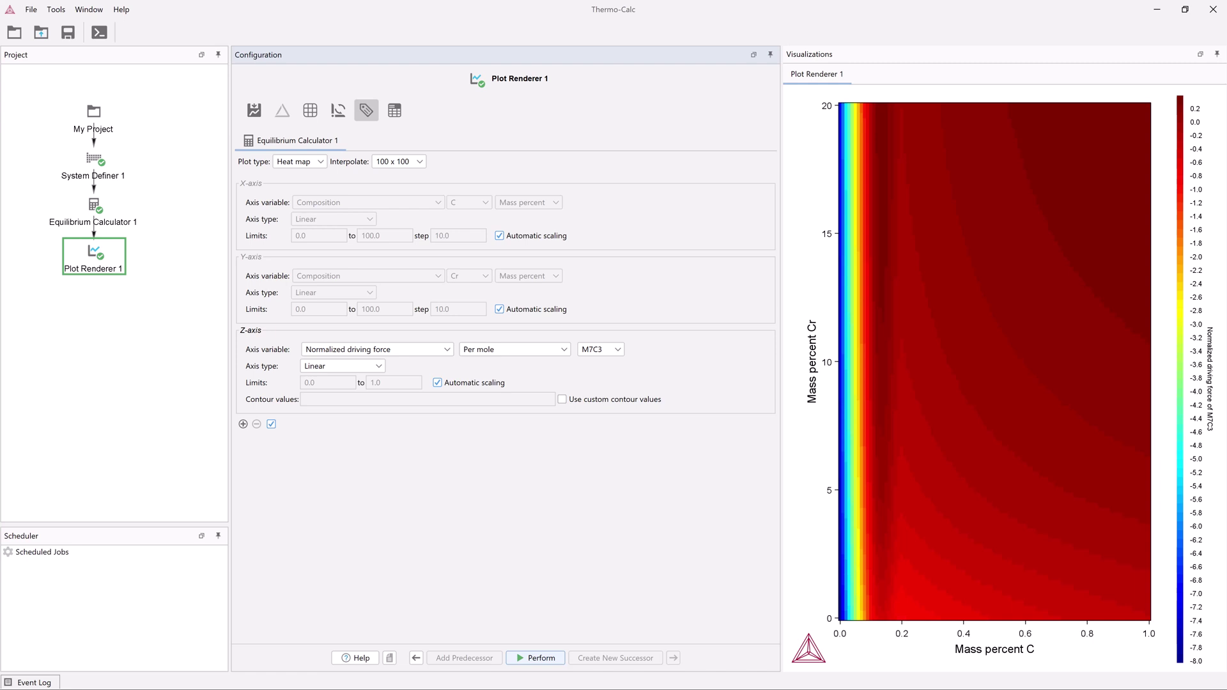
pyautogui.press('Up')
pyautogui.press('Up')
pyautogui.press('Up')
pyautogui.press('Up')
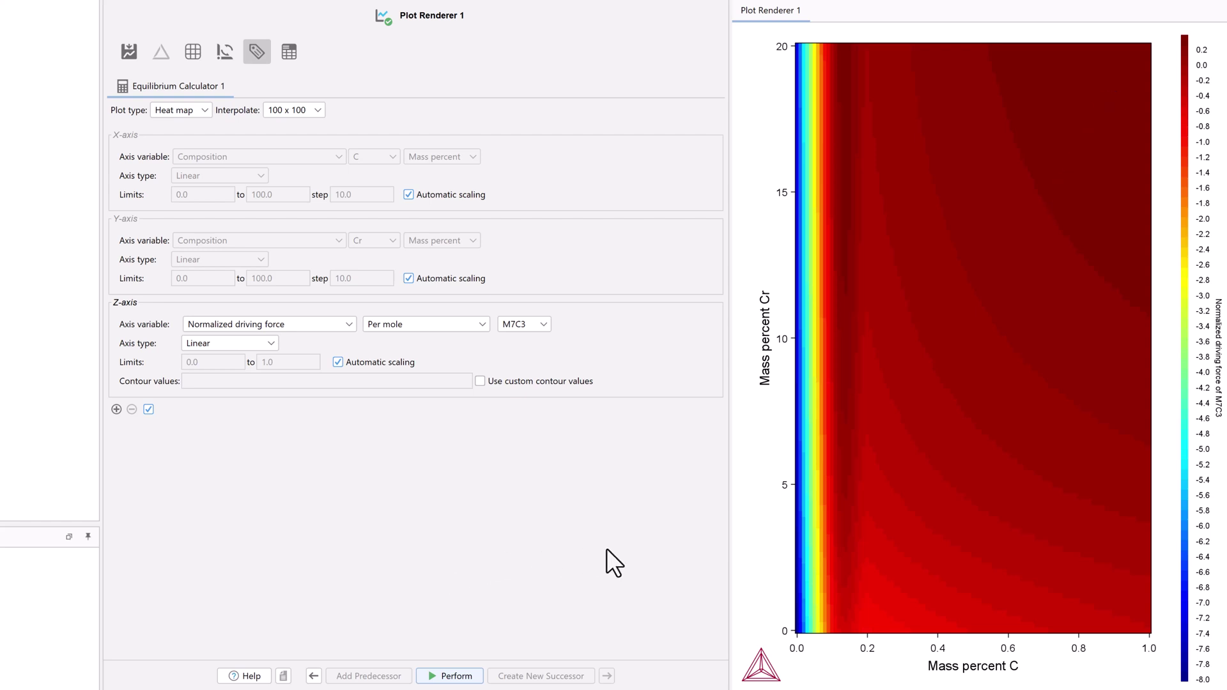
pyautogui.moveTo(931, 480)
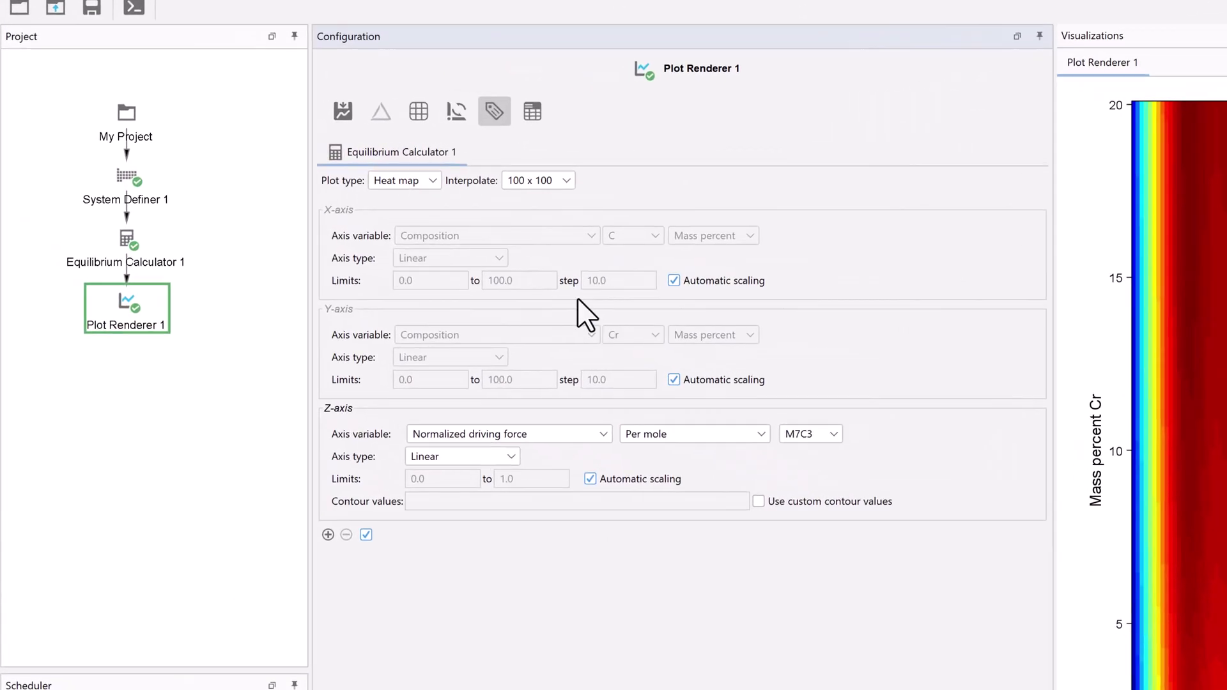
# Step: Change the plot type to Contour and redraw the M7C3 driving force plot
pyautogui.click(415, 181)
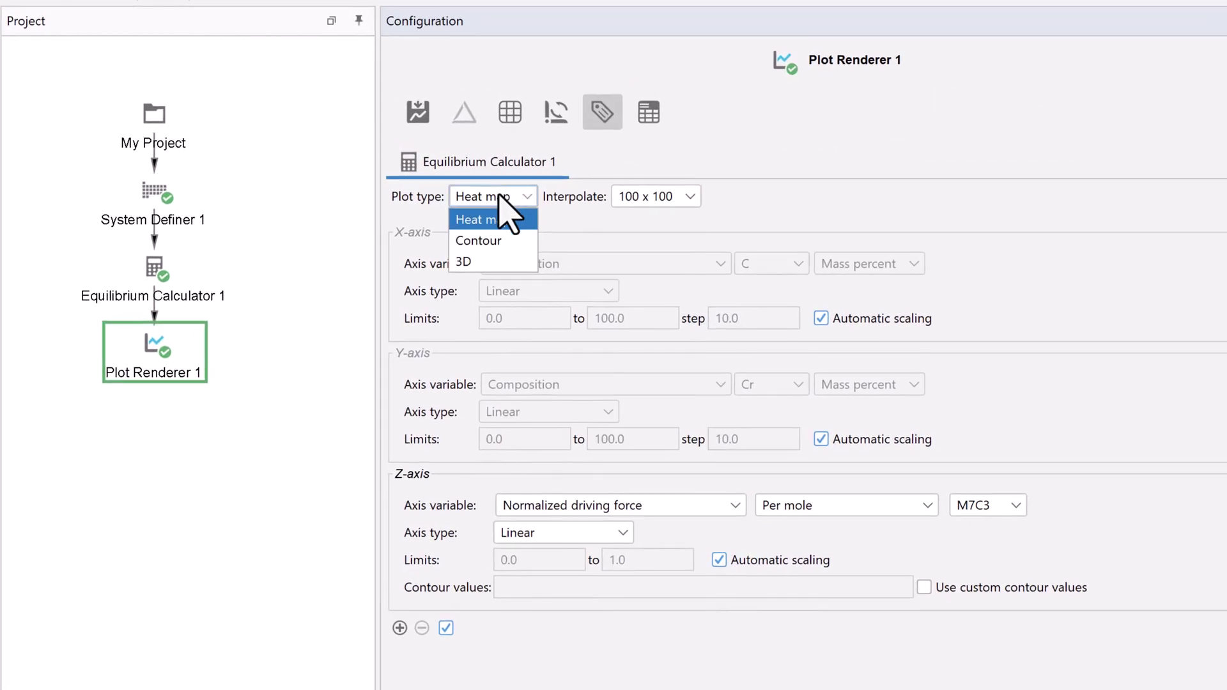
pyautogui.click(506, 241)
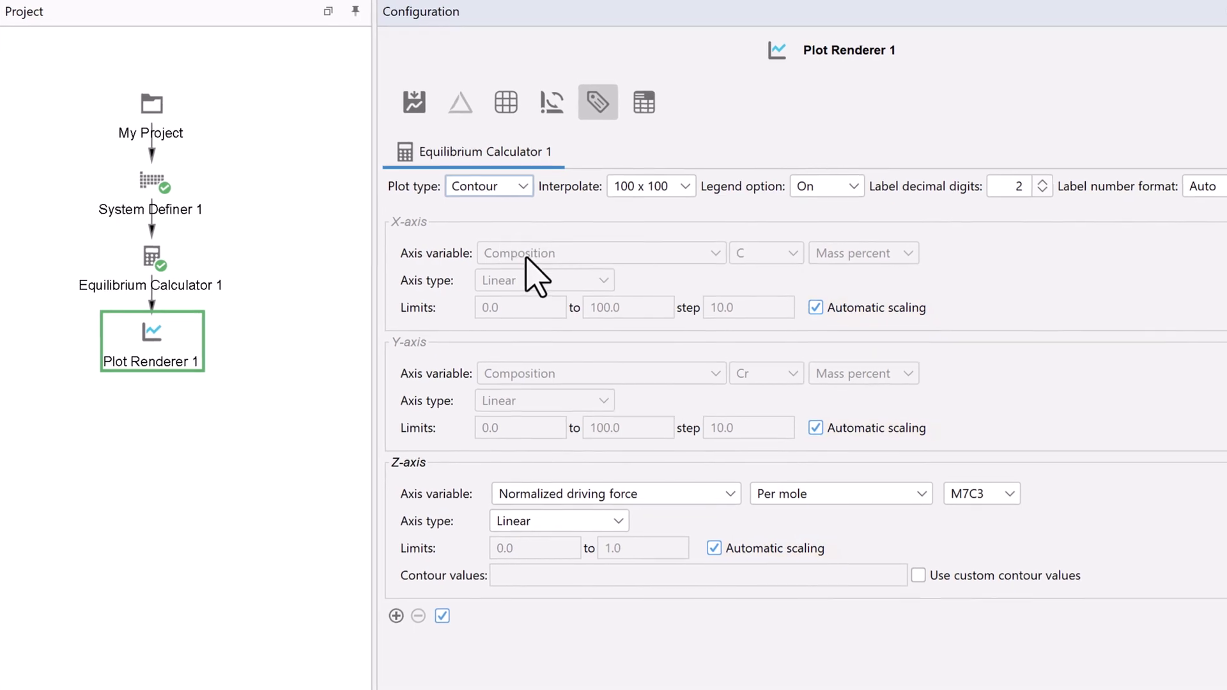
pyautogui.click(738, 663)
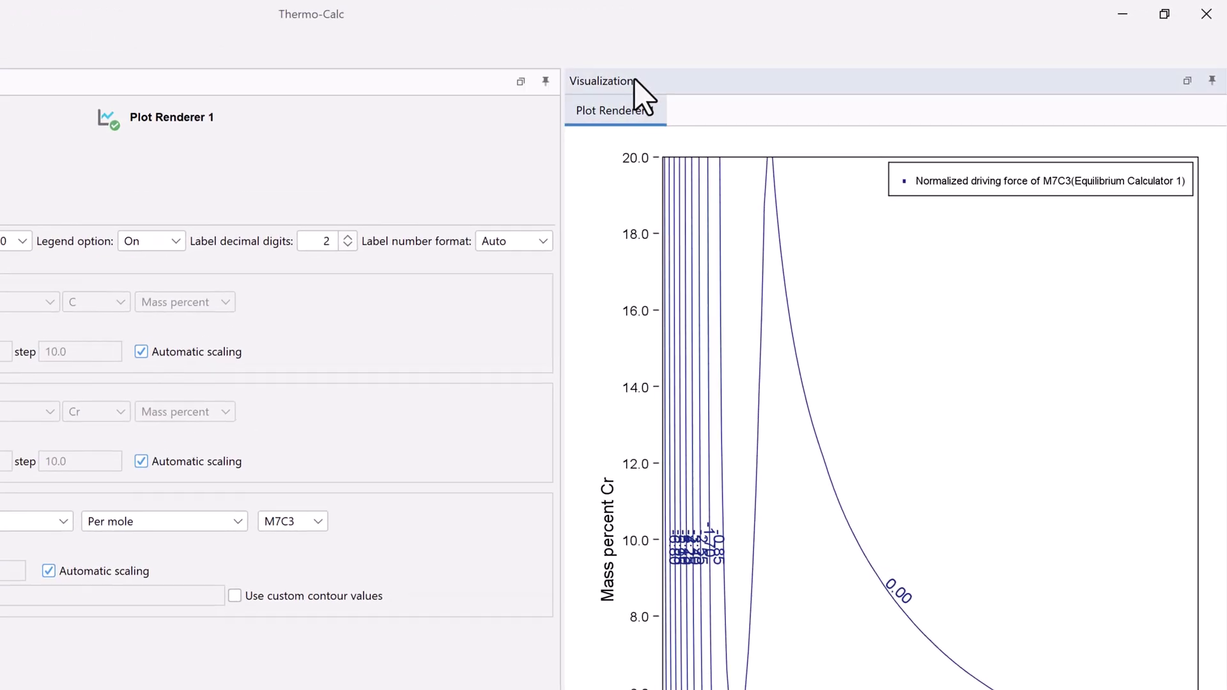
# Step: Maximize the Visualizations panel so the contour plot fills the window
pyautogui.doubleClick(709, 72)
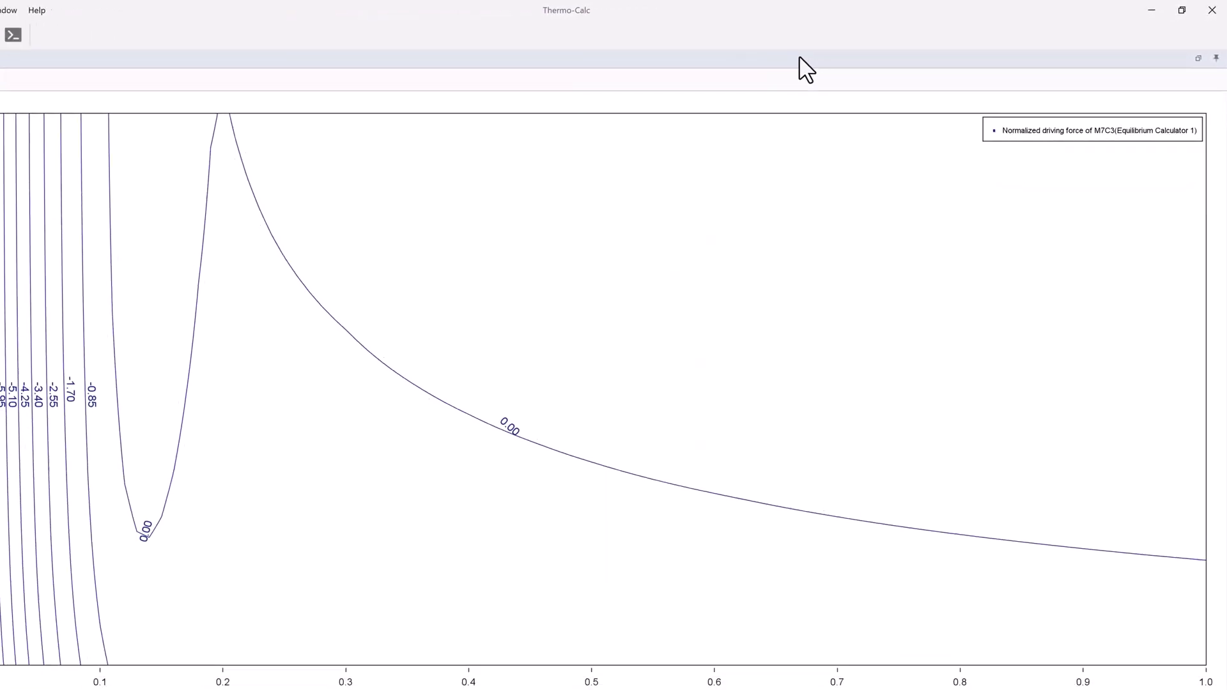